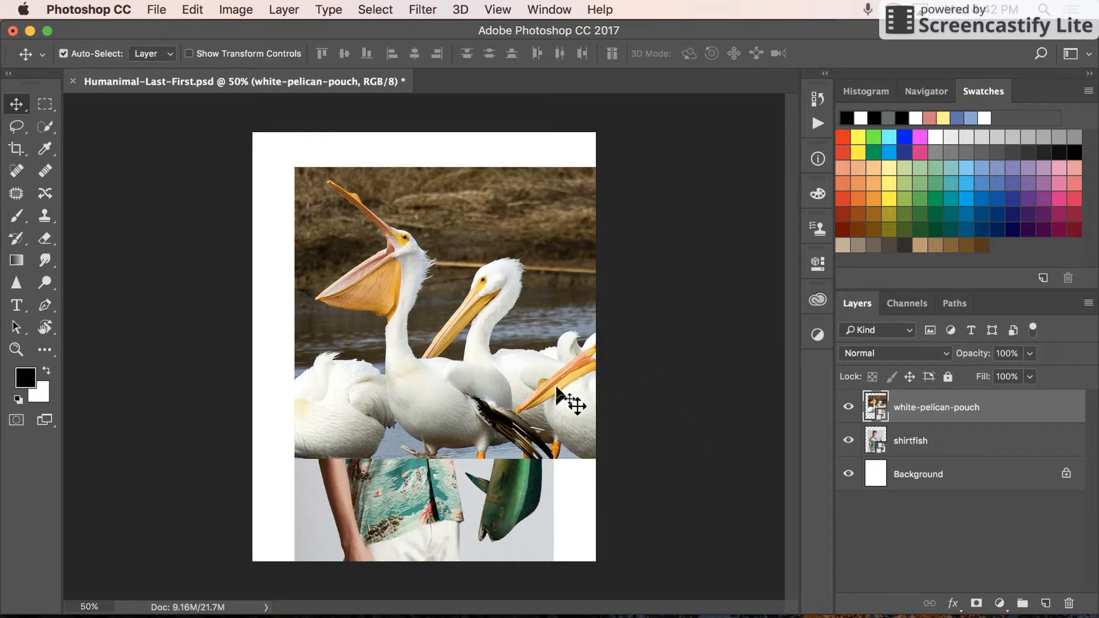
Move the white-pelican-pouch layer sideways so the pelican photo spans the full canvas width
{"action": "left_click_drag", "start_coordinate": [555, 393], "coordinate": [513, 382]}
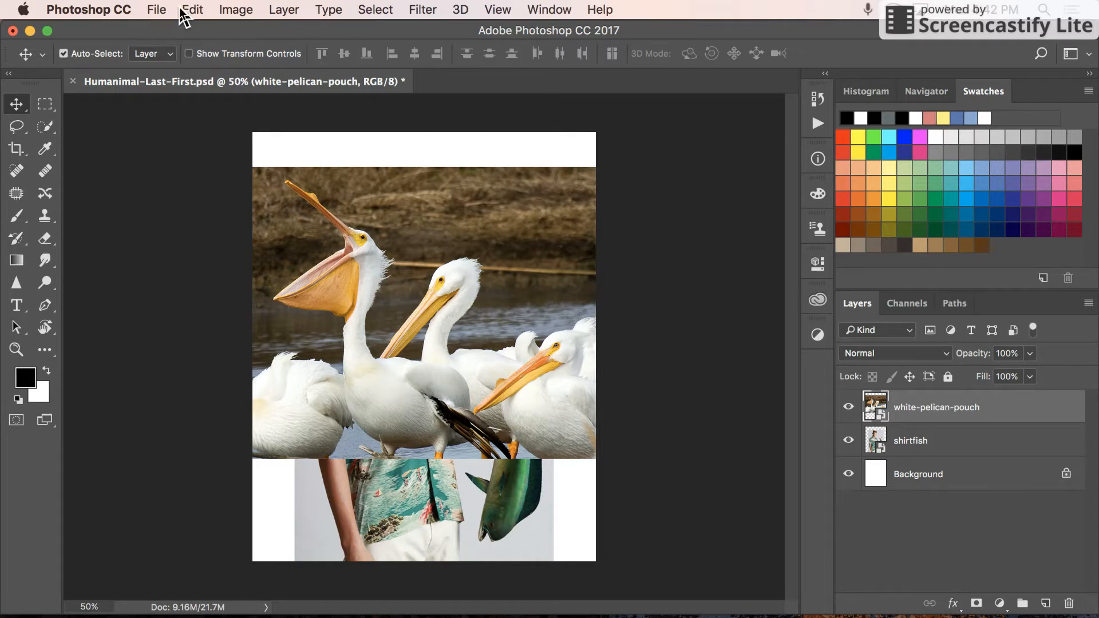
Try scaling the pelican layer with Free Transform, reducing its width and height to about 76%
{"action": "left_click", "coordinate": [156, 11]}
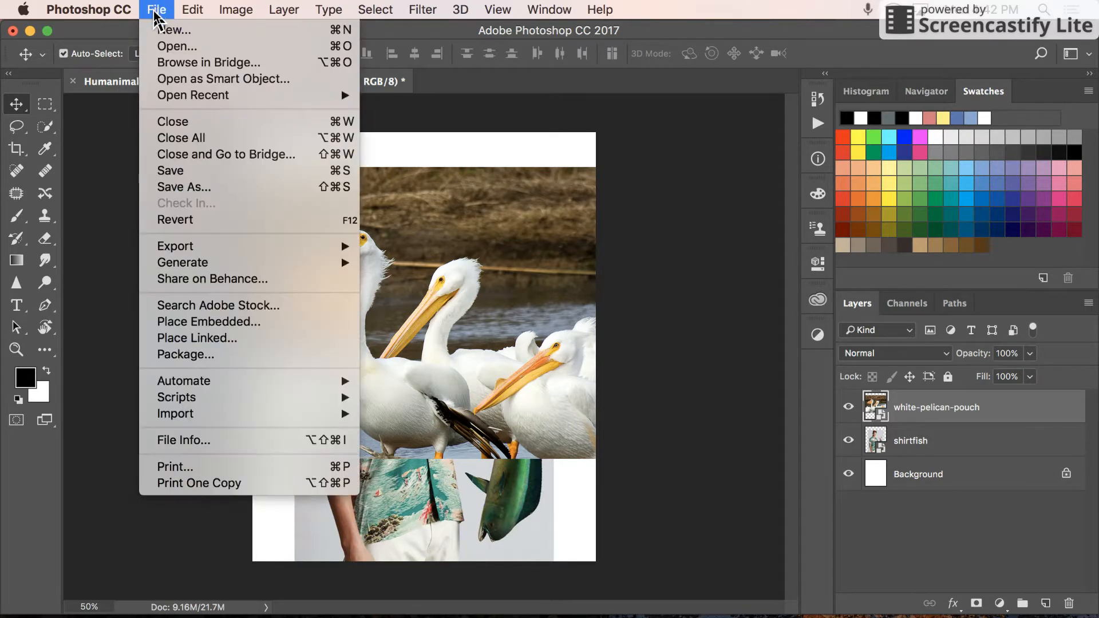
{"action": "mouse_move", "coordinate": [200, 6]}
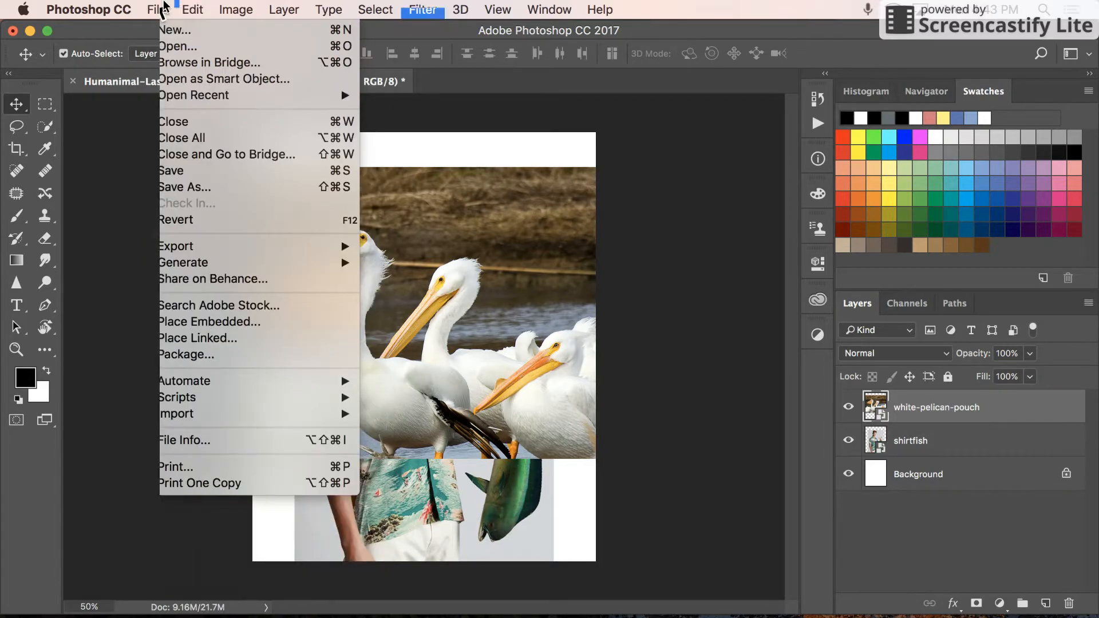
{"action": "left_click", "coordinate": [197, 9]}
{"action": "key", "text": "super+t"}
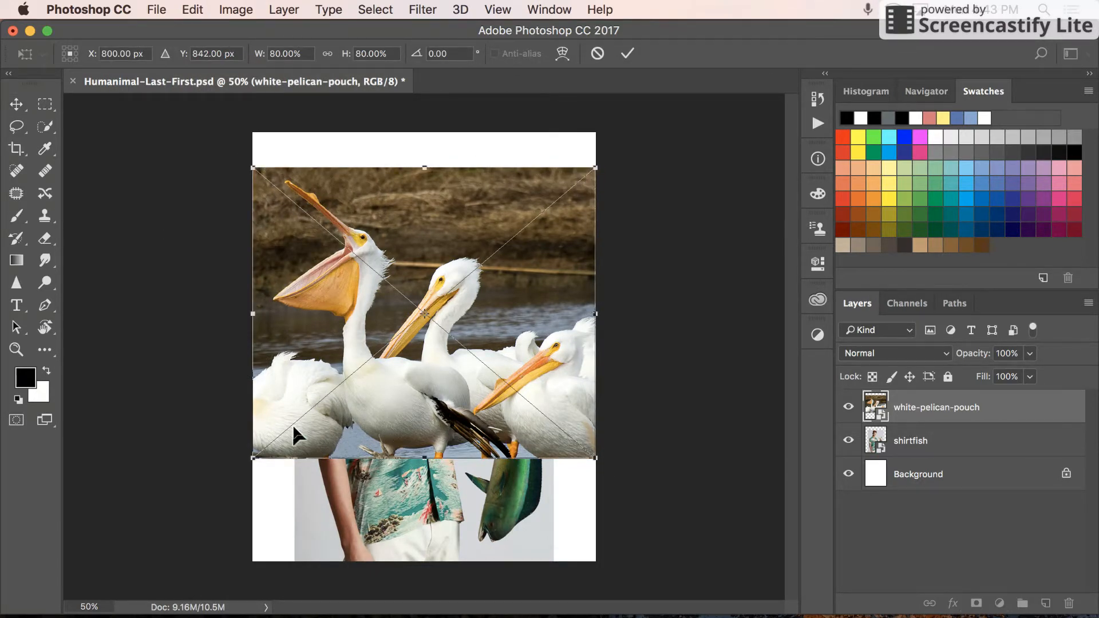
{"action": "left_click", "coordinate": [327, 53]}
{"action": "mouse_move", "coordinate": [256, 166]}
{"action": "left_mouse_down"}
{"action": "mouse_move", "coordinate": [303, 185]}
{"action": "mouse_move", "coordinate": [375, 263]}
{"action": "mouse_move", "coordinate": [224, 153]}
{"action": "mouse_move", "coordinate": [282, 171]}
{"action": "mouse_move", "coordinate": [256, 168]}
{"action": "left_mouse_up"}
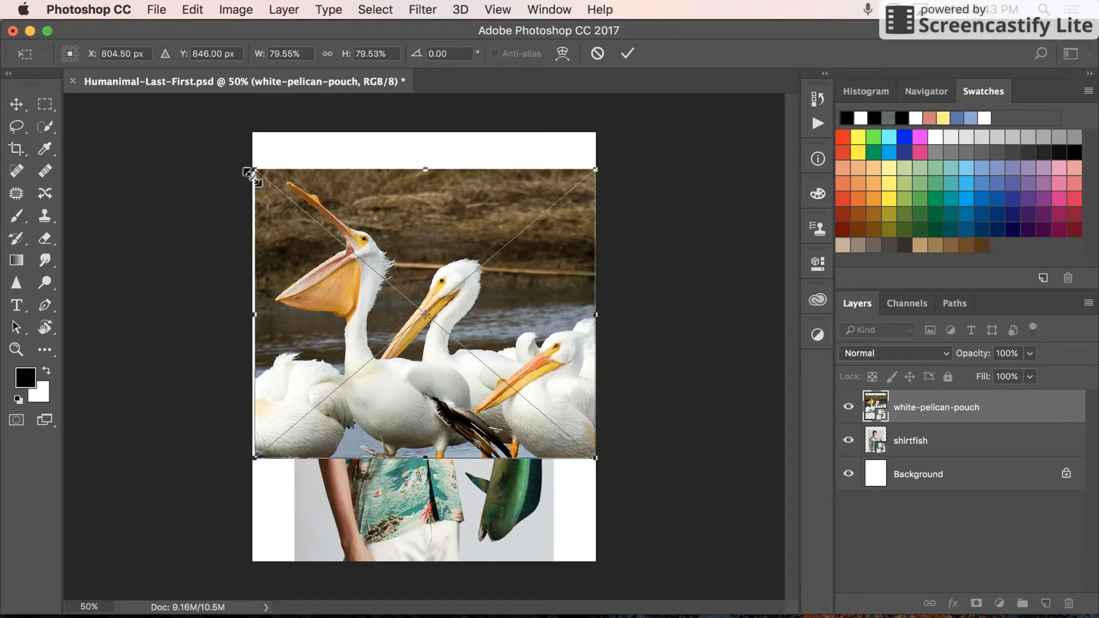
{"action": "mouse_move", "coordinate": [253, 169]}
{"action": "left_mouse_down"}
{"action": "mouse_move", "coordinate": [443, 283]}
{"action": "mouse_move", "coordinate": [435, 295]}
{"action": "mouse_move", "coordinate": [258, 213]}
{"action": "mouse_move", "coordinate": [207, 114]}
{"action": "mouse_move", "coordinate": [285, 162]}
{"action": "mouse_move", "coordinate": [405, 264]}
{"action": "mouse_move", "coordinate": [369, 254]}
{"action": "mouse_move", "coordinate": [246, 140]}
{"action": "mouse_move", "coordinate": [275, 144]}
{"action": "mouse_move", "coordinate": [213, 110]}
{"action": "mouse_move", "coordinate": [304, 160]}
{"action": "mouse_move", "coordinate": [380, 226]}
{"action": "mouse_move", "coordinate": [255, 179]}
{"action": "left_mouse_up"}
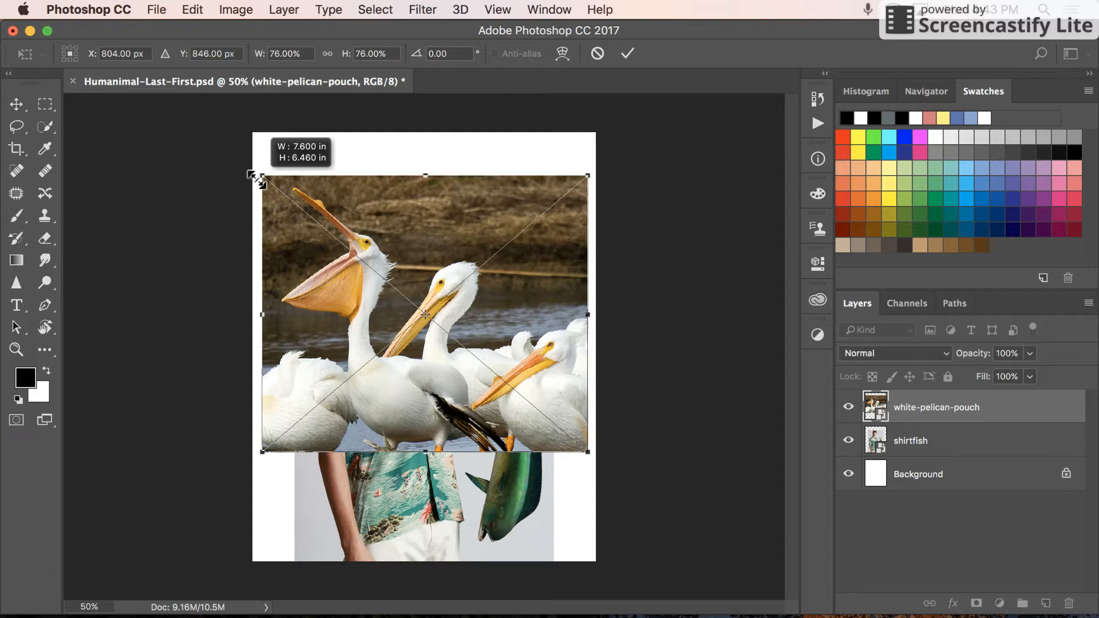
{"action": "left_click_drag", "start_coordinate": [255, 179], "coordinate": [255, 180]}
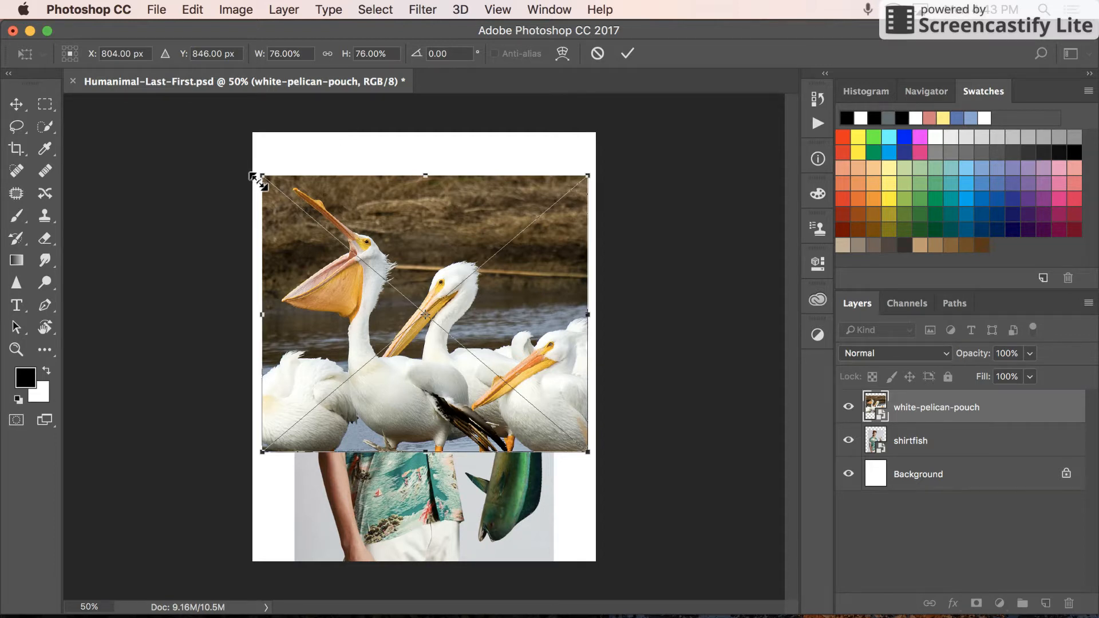
Try rotating the pelican image to about -0.37° and skewing its upper-right corner slightly downward
{"action": "right_click", "coordinate": [428, 233]}
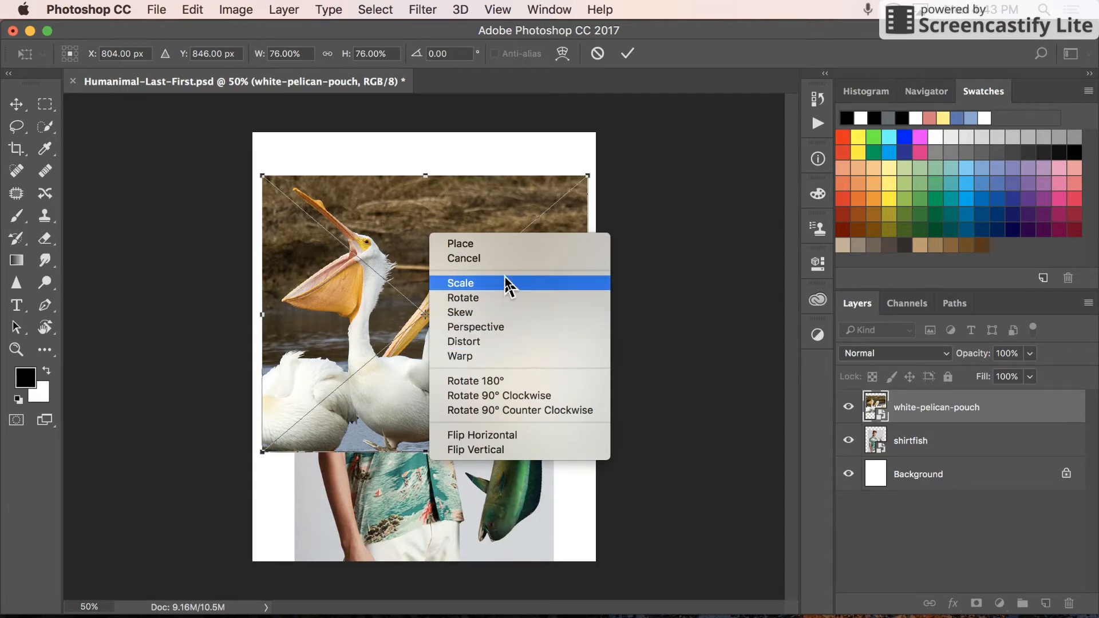
{"action": "left_click", "coordinate": [482, 298]}
{"action": "left_click_drag", "start_coordinate": [613, 166], "coordinate": [578, 200]}
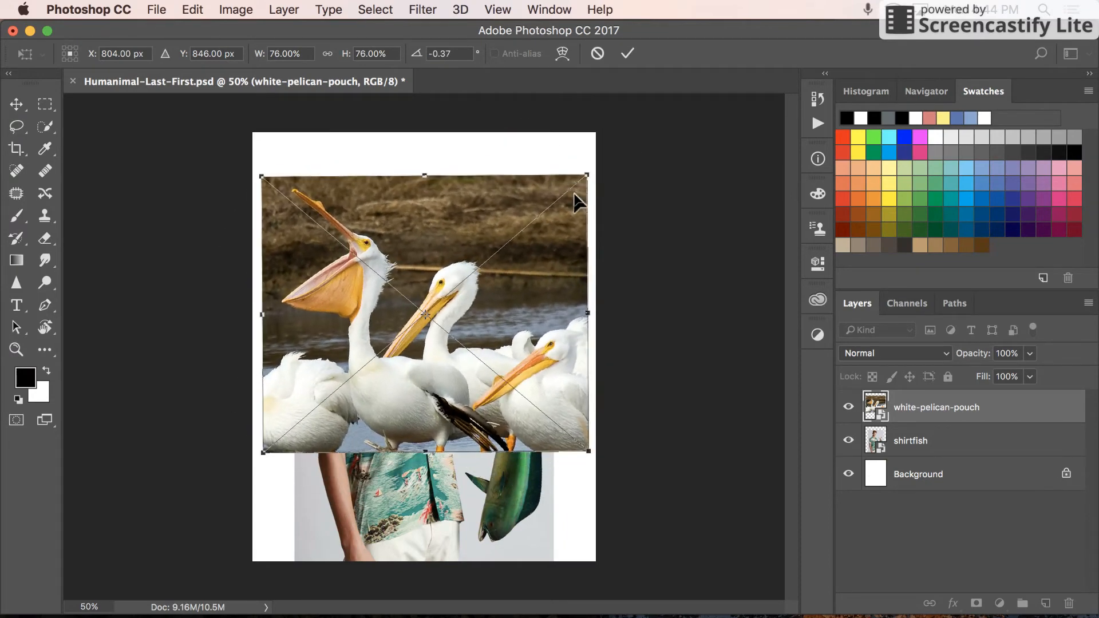
{"action": "right_click", "coordinate": [559, 222]}
{"action": "left_click", "coordinate": [613, 302]}
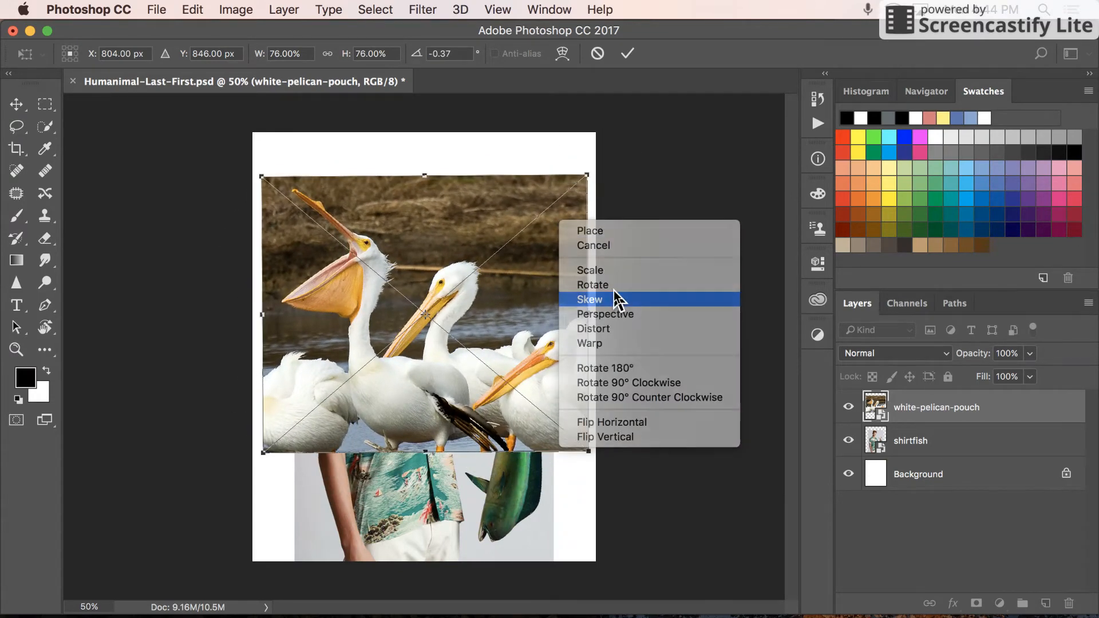
{"action": "mouse_move", "coordinate": [591, 180]}
{"action": "left_mouse_down"}
{"action": "mouse_move", "coordinate": [502, 176]}
{"action": "mouse_move", "coordinate": [559, 221]}
{"action": "mouse_move", "coordinate": [525, 300]}
{"action": "mouse_move", "coordinate": [558, 224]}
{"action": "mouse_move", "coordinate": [448, 164]}
{"action": "mouse_move", "coordinate": [466, 250]}
{"action": "mouse_move", "coordinate": [551, 196]}
{"action": "mouse_move", "coordinate": [606, 209]}
{"action": "mouse_move", "coordinate": [555, 177]}
{"action": "mouse_move", "coordinate": [587, 184]}
{"action": "left_mouse_up"}
Try a perspective transform that narrows the pelican image's upper edge, and distort its right side slightly
{"action": "right_click", "coordinate": [534, 241]}
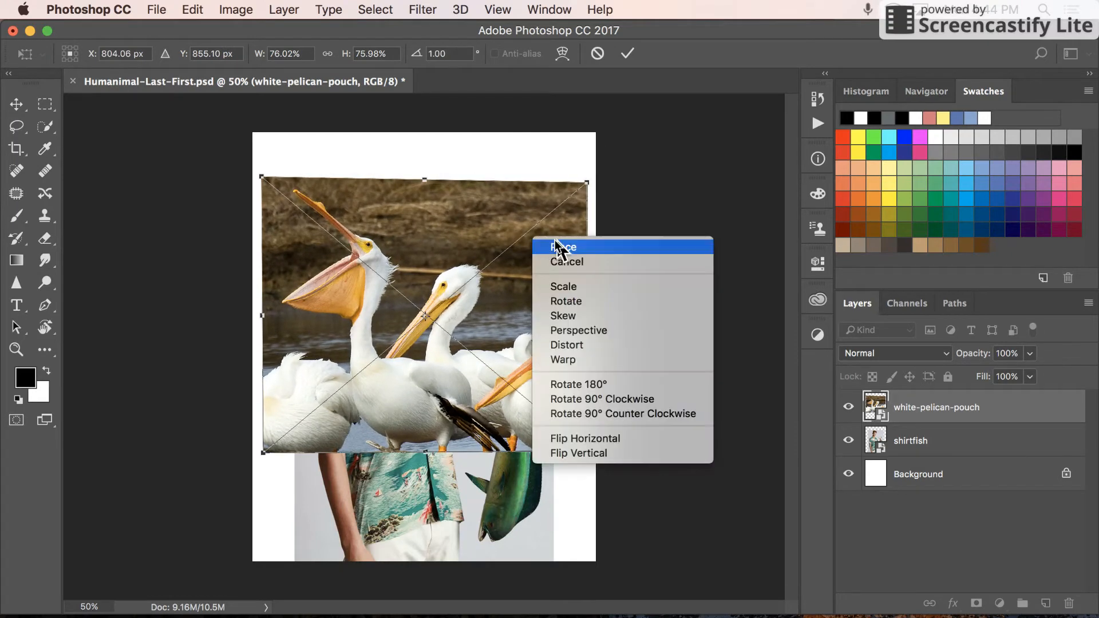
{"action": "left_click", "coordinate": [592, 335]}
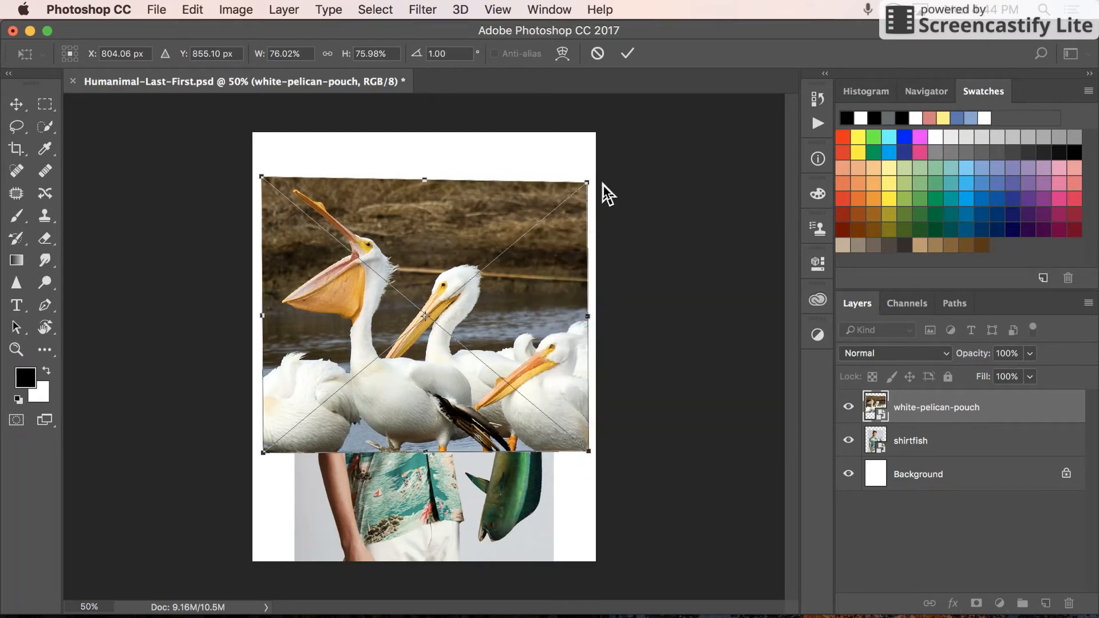
{"action": "mouse_move", "coordinate": [590, 186]}
{"action": "left_mouse_down"}
{"action": "mouse_move", "coordinate": [604, 276]}
{"action": "mouse_move", "coordinate": [544, 101]}
{"action": "mouse_move", "coordinate": [549, 213]}
{"action": "mouse_move", "coordinate": [486, 172]}
{"action": "mouse_move", "coordinate": [593, 201]}
{"action": "mouse_move", "coordinate": [576, 182]}
{"action": "left_mouse_up"}
{"action": "right_click", "coordinate": [540, 257]}
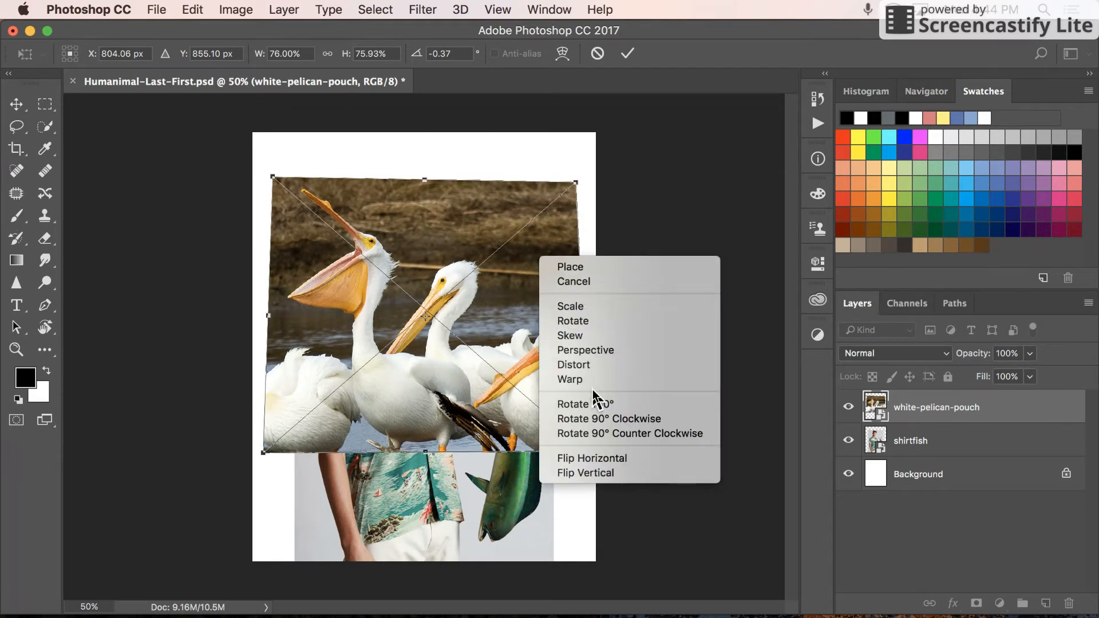
{"action": "left_click", "coordinate": [589, 372]}
{"action": "mouse_move", "coordinate": [574, 179]}
{"action": "left_mouse_down"}
{"action": "mouse_move", "coordinate": [539, 212]}
{"action": "mouse_move", "coordinate": [596, 197]}
{"action": "mouse_move", "coordinate": [575, 146]}
{"action": "mouse_move", "coordinate": [584, 170]}
{"action": "left_mouse_up"}
{"action": "mouse_move", "coordinate": [589, 319]}
{"action": "left_mouse_down"}
{"action": "mouse_move", "coordinate": [608, 318]}
{"action": "mouse_move", "coordinate": [574, 300]}
{"action": "mouse_move", "coordinate": [578, 324]}
{"action": "left_mouse_up"}
{"action": "mouse_move", "coordinate": [580, 468]}
{"action": "left_mouse_down"}
{"action": "mouse_move", "coordinate": [510, 381]}
{"action": "mouse_move", "coordinate": [591, 454]}
{"action": "left_mouse_up"}
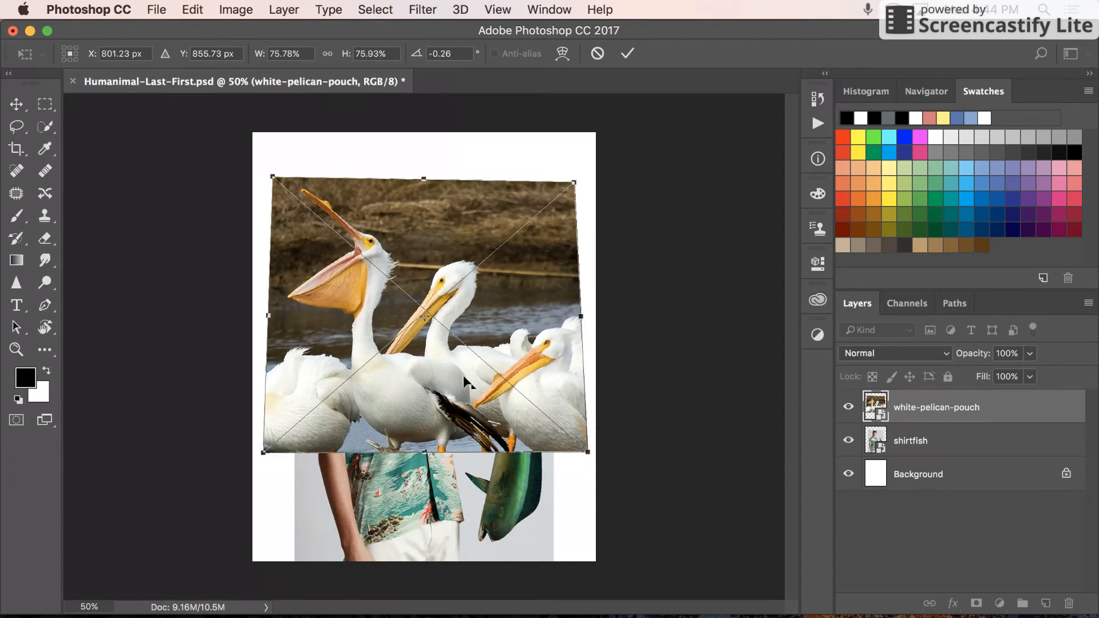
Try warping the pelican image by pulling its inner grid intersections to bend the pelicans' heads and bodies
{"action": "right_click", "coordinate": [426, 352]}
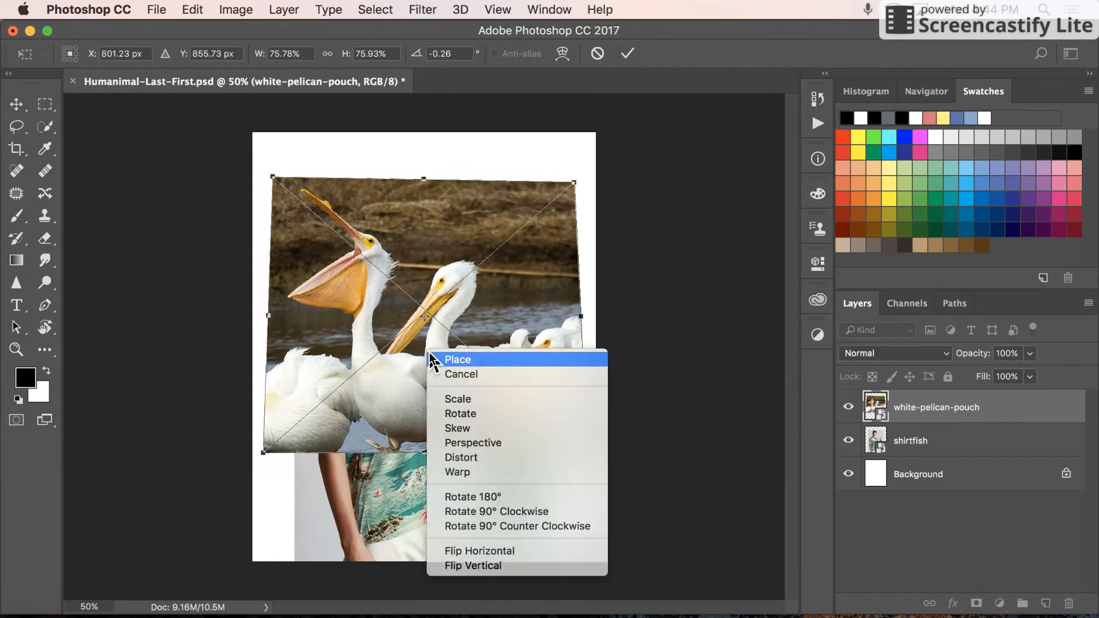
{"action": "left_click", "coordinate": [475, 473]}
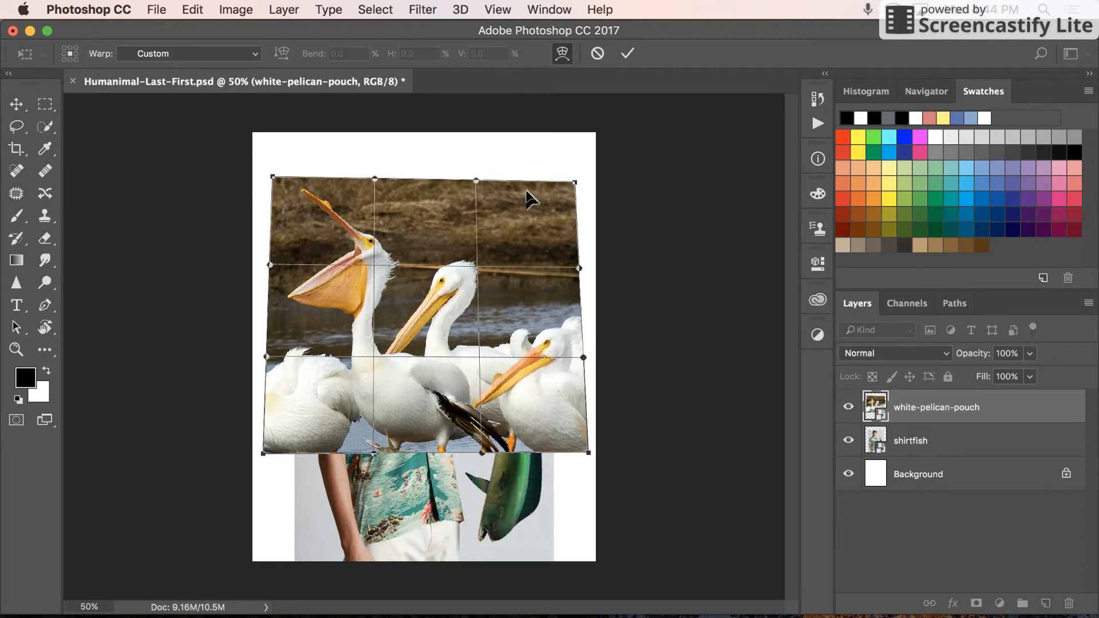
{"action": "left_click_drag", "start_coordinate": [478, 264], "coordinate": [497, 239]}
{"action": "left_click_drag", "start_coordinate": [379, 249], "coordinate": [341, 231]}
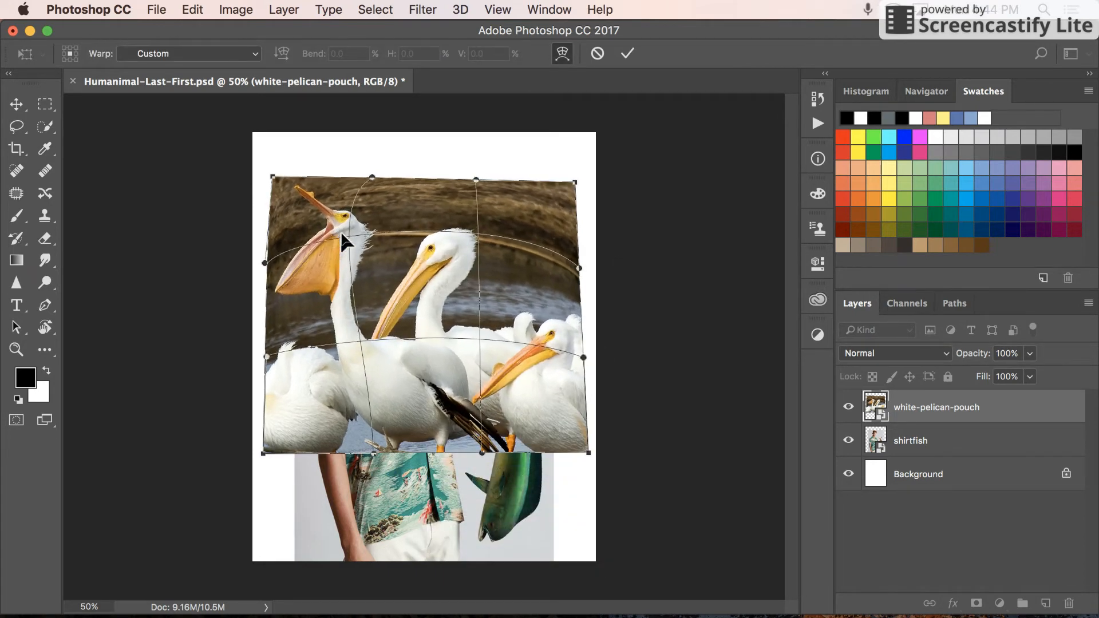
{"action": "left_click_drag", "start_coordinate": [365, 340], "coordinate": [344, 373]}
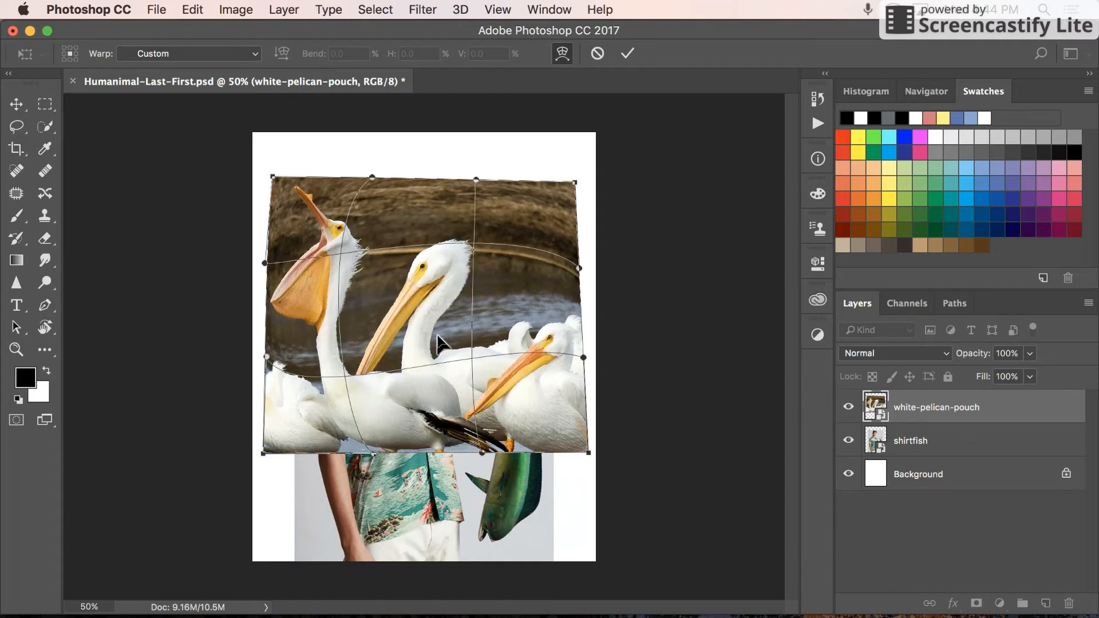
{"action": "left_click_drag", "start_coordinate": [473, 353], "coordinate": [505, 365]}
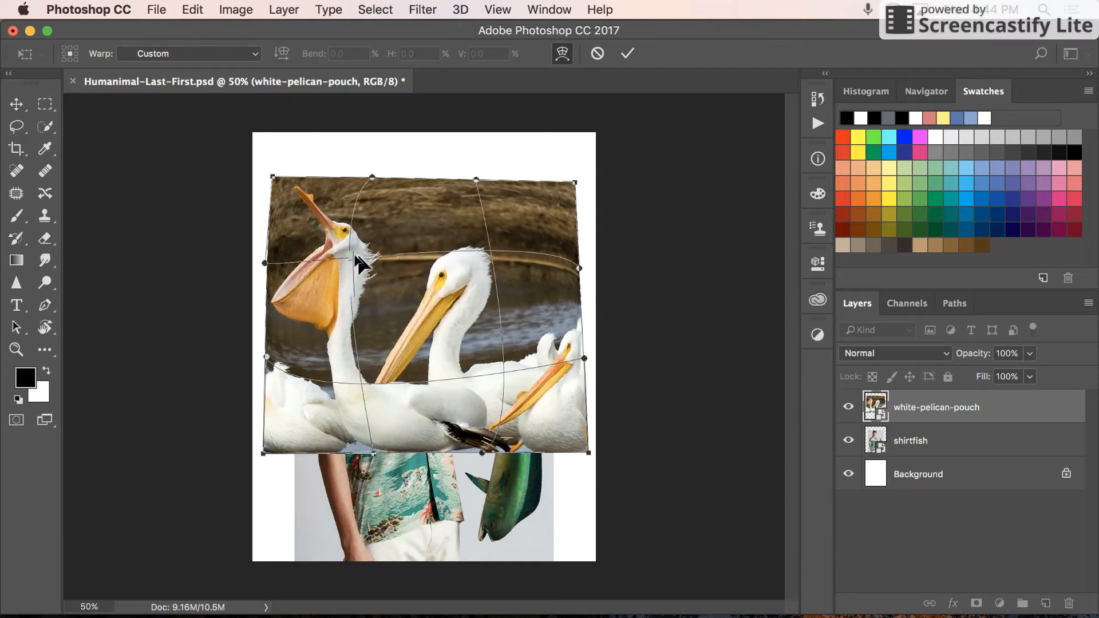
{"action": "left_click_drag", "start_coordinate": [354, 255], "coordinate": [400, 256]}
{"action": "left_click_drag", "start_coordinate": [402, 361], "coordinate": [423, 352]}
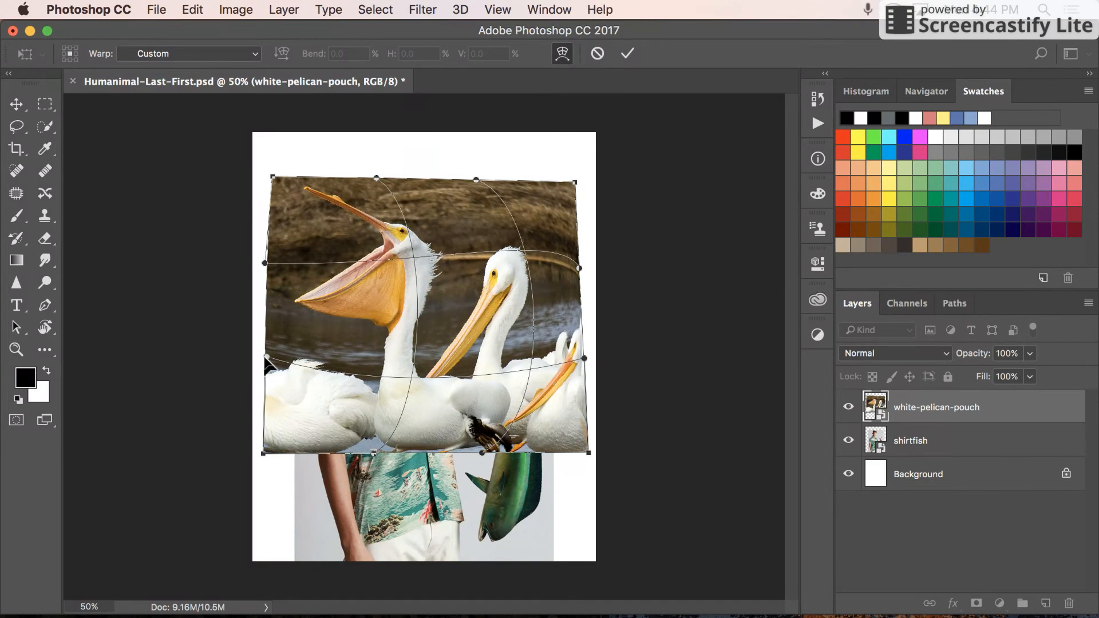
Try pulling the warp's left edge handle, undo that adjustment, and cancel the whole transform
{"action": "left_click_drag", "start_coordinate": [267, 360], "coordinate": [264, 395]}
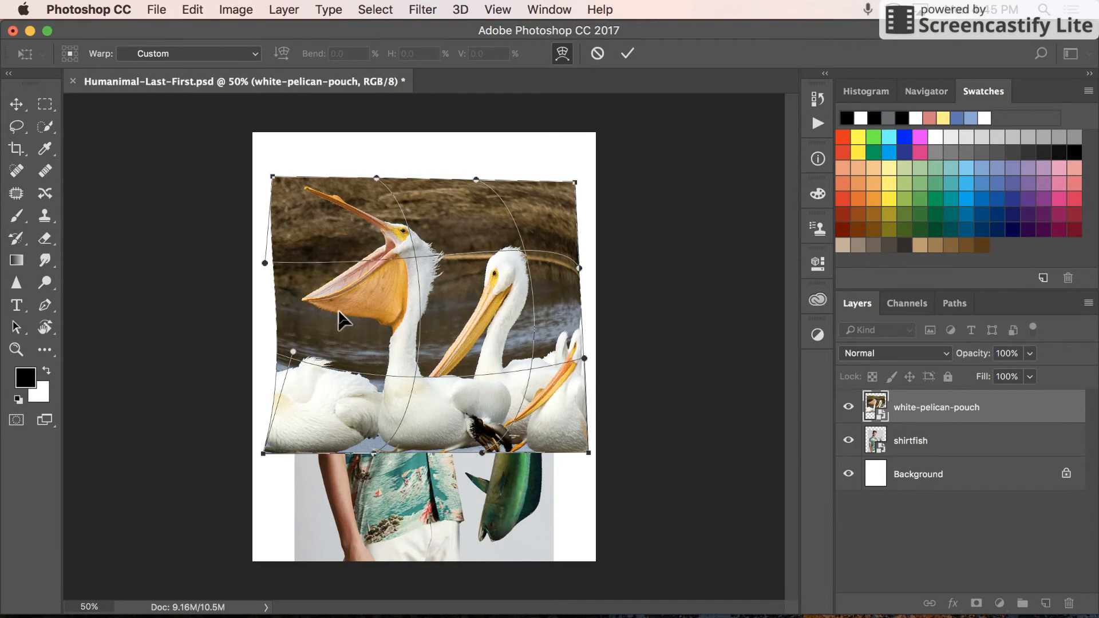
{"action": "key", "text": "super+z"}
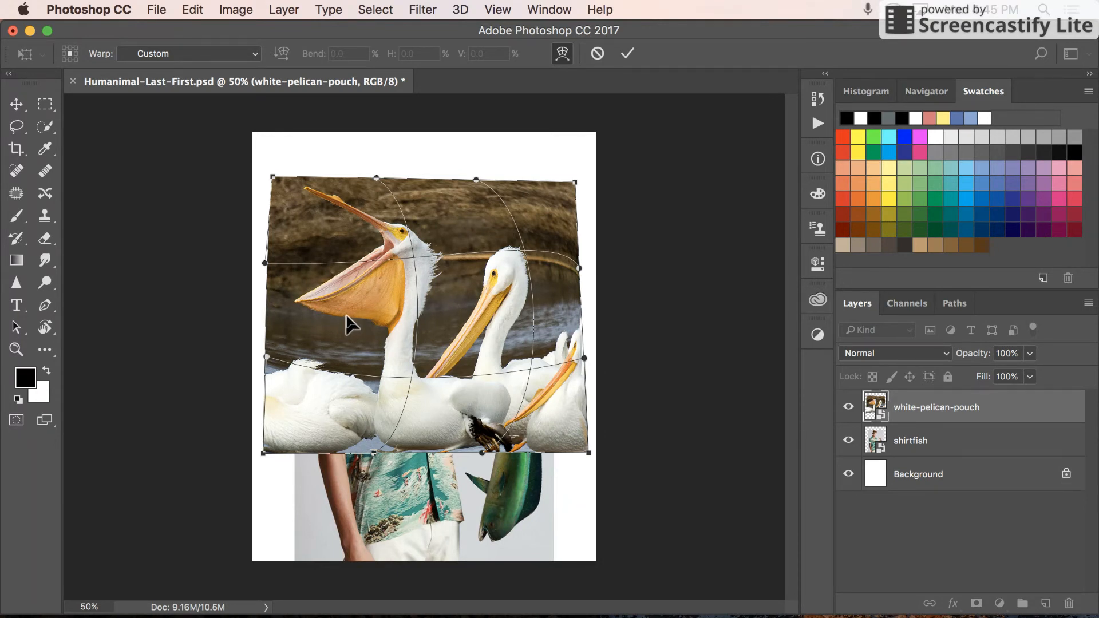
{"action": "key", "text": "Escape"}
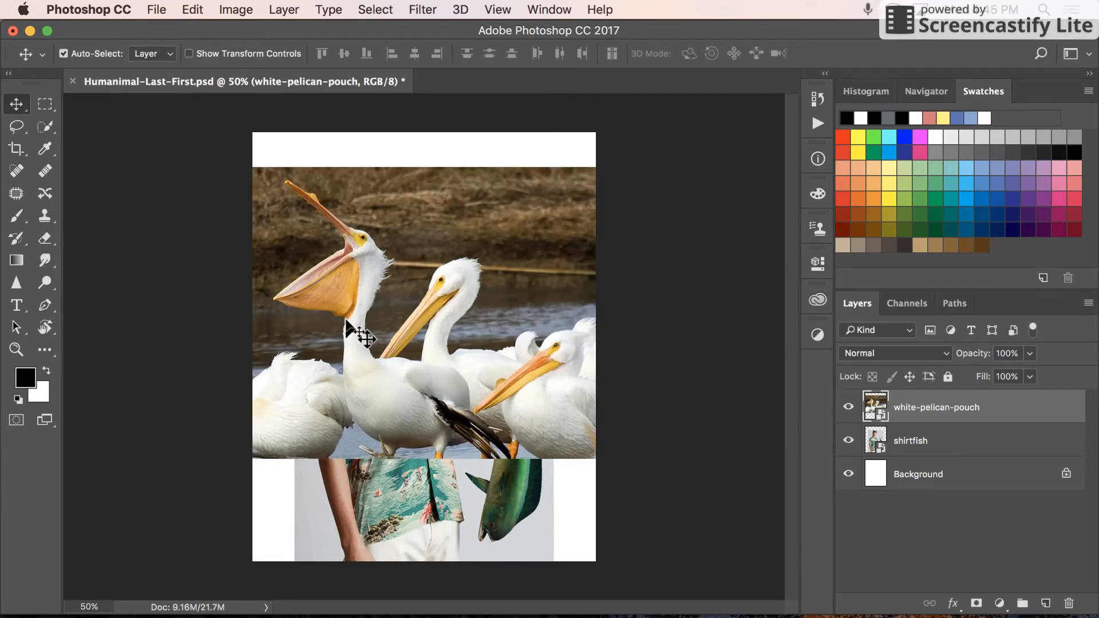
Enlarge the pelican layer to about 97% with Free Transform and shift it right over the shirtfish image
{"action": "key", "text": "super+t"}
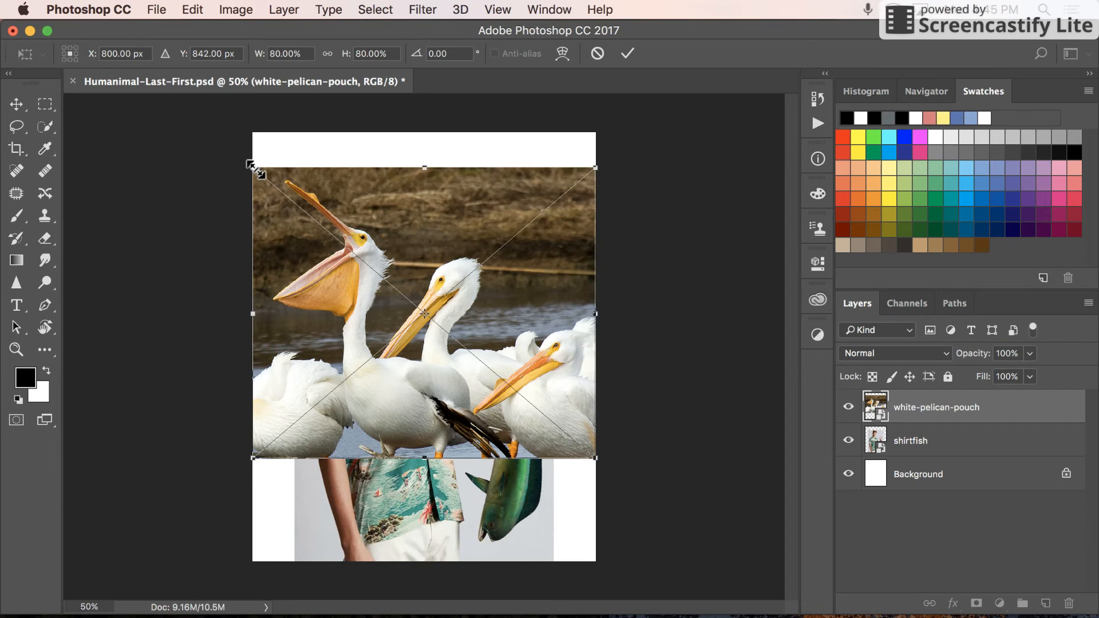
{"action": "left_click_drag", "start_coordinate": [254, 168], "coordinate": [214, 136]}
{"action": "left_click_drag", "start_coordinate": [275, 225], "coordinate": [438, 256]}
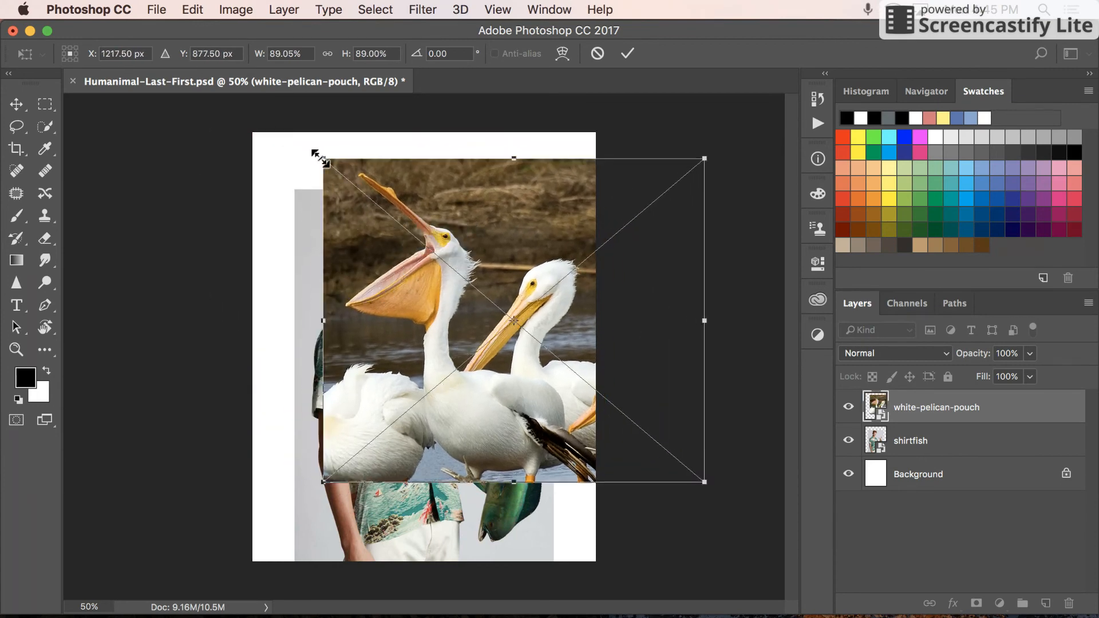
{"action": "left_click_drag", "start_coordinate": [319, 157], "coordinate": [287, 131]}
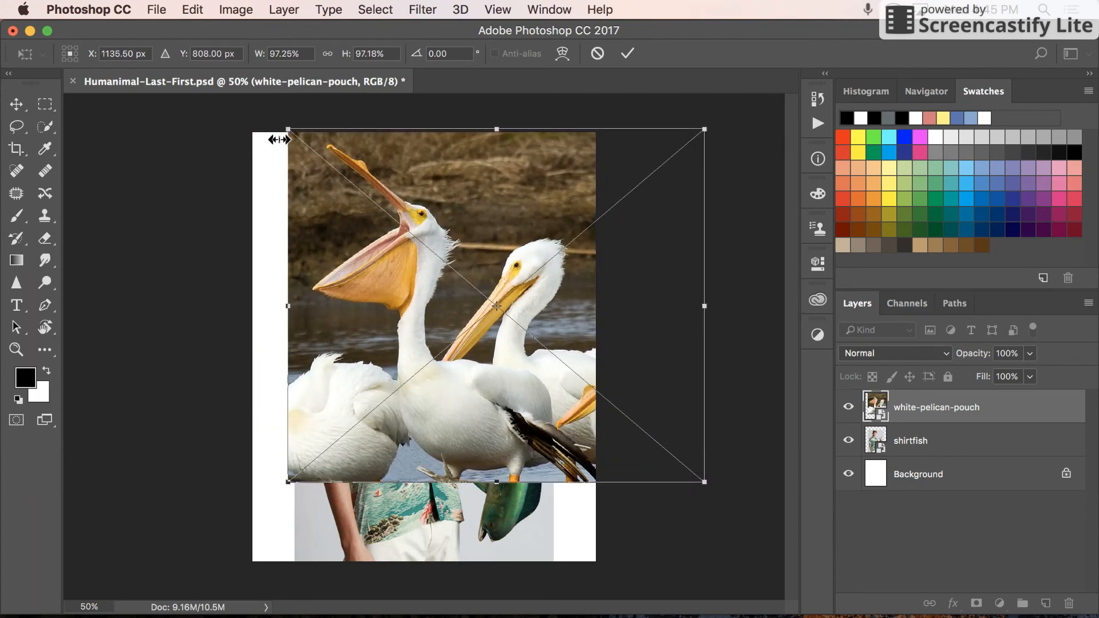
{"action": "key", "text": "Return"}
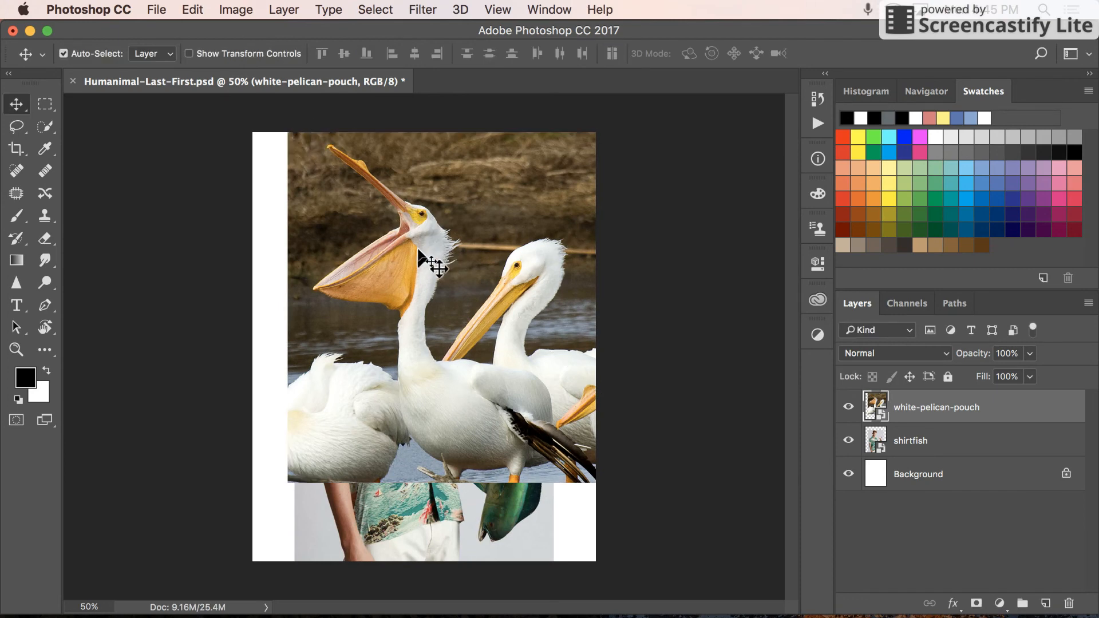
{"action": "left_click_drag", "start_coordinate": [419, 250], "coordinate": [431, 269]}
{"action": "key", "text": "super+z"}
{"action": "right_click", "coordinate": [420, 247]}
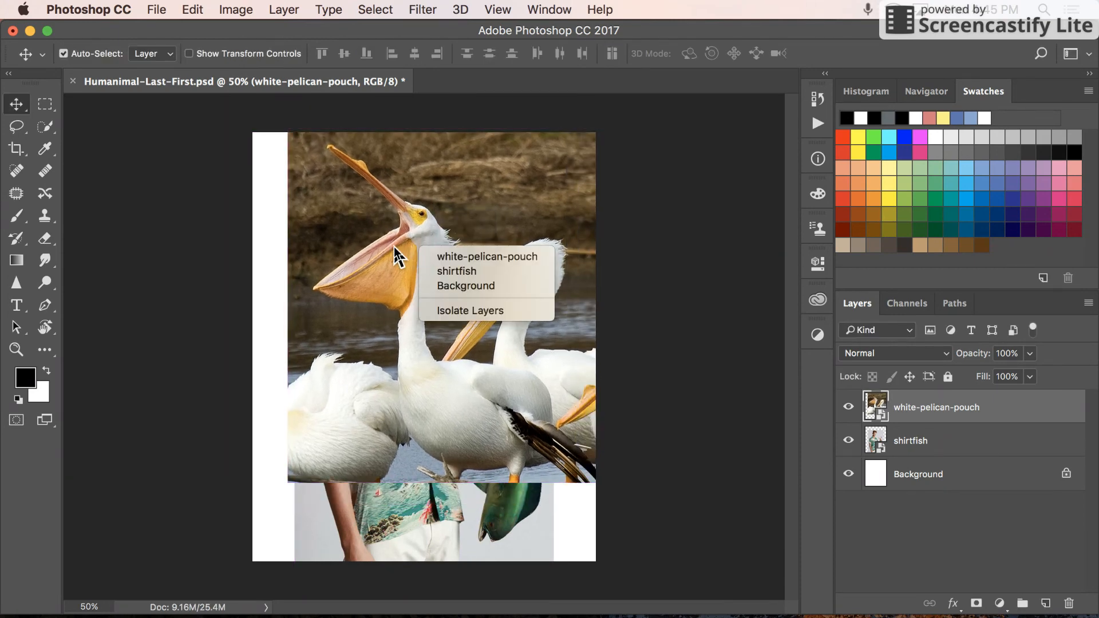
{"action": "key", "text": "Escape"}
Flip the pelican layer horizontally and move it left so the open-beaked pelican's head sits above the shirt figure
{"action": "key", "text": "super+t"}
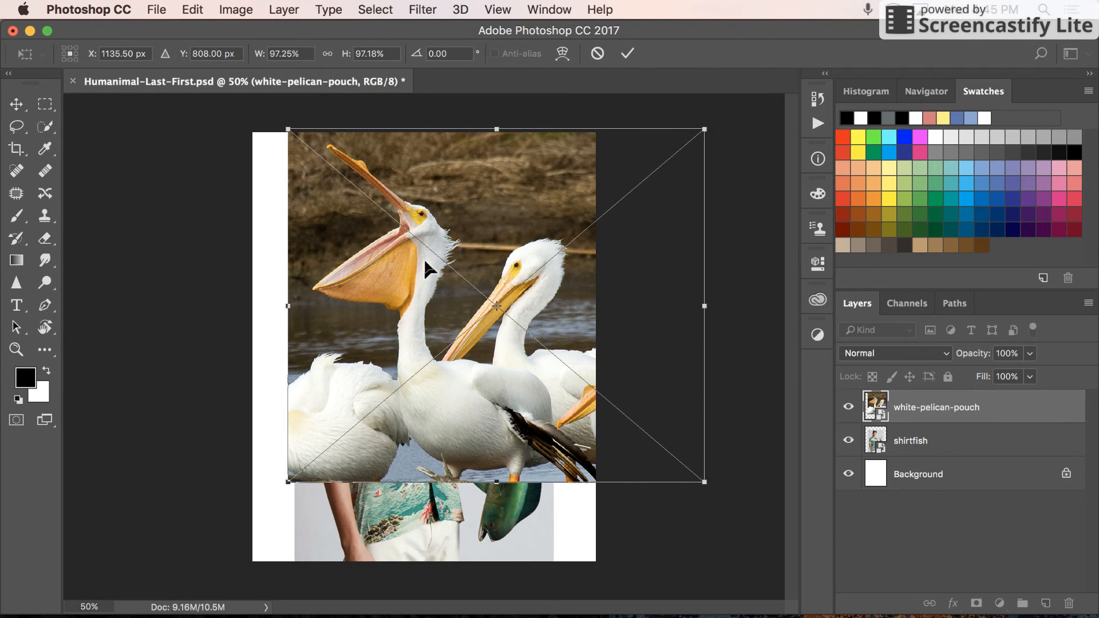
{"action": "right_click", "coordinate": [425, 261]}
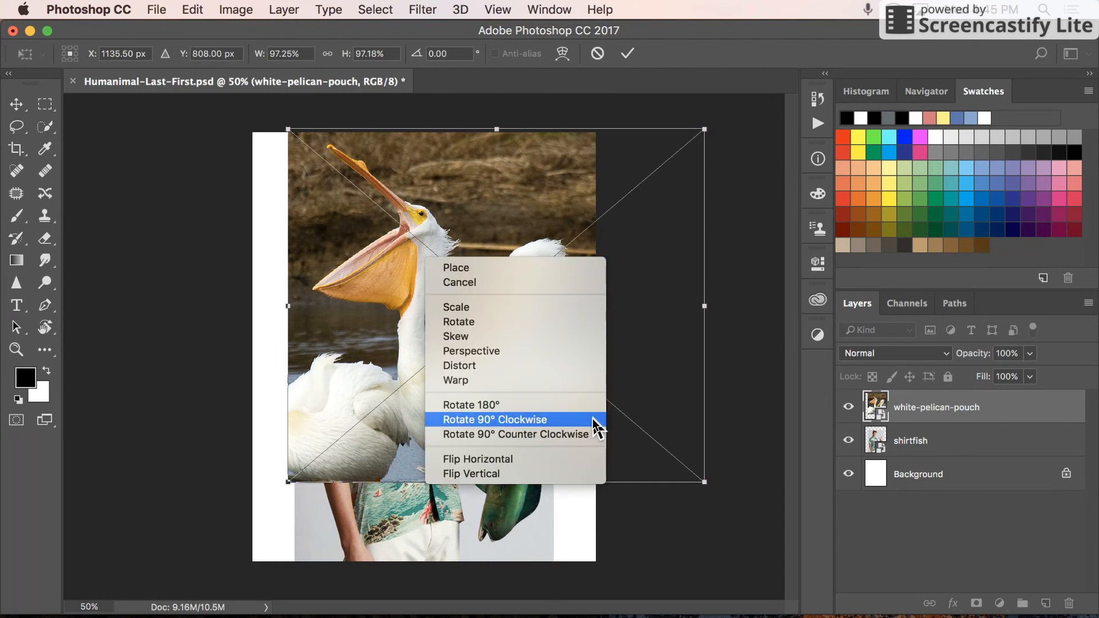
{"action": "left_click", "coordinate": [538, 457]}
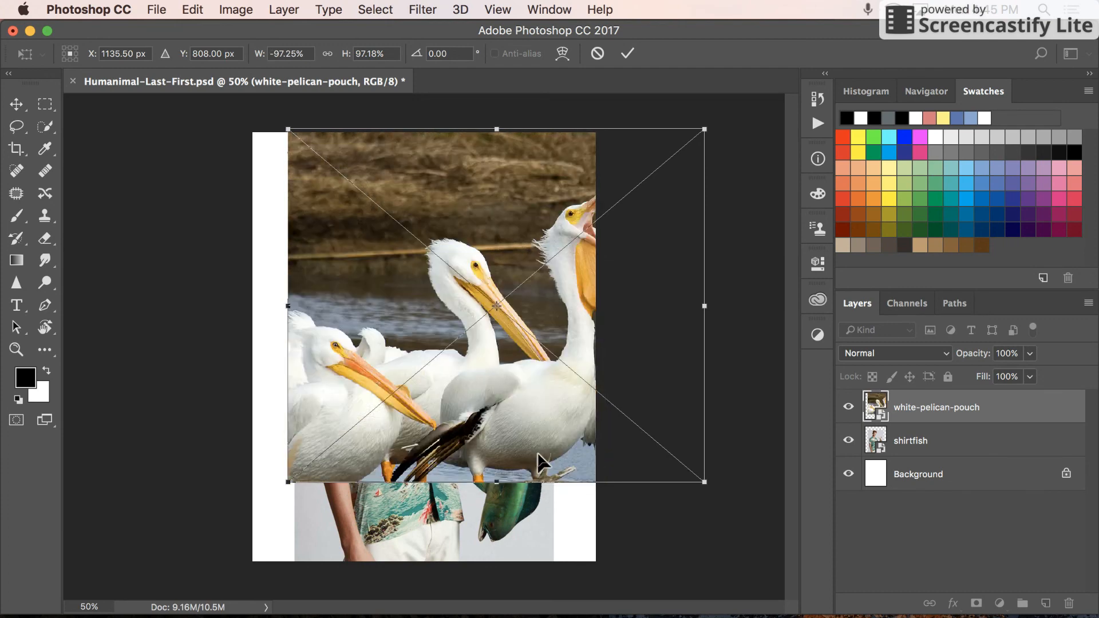
{"action": "left_click_drag", "start_coordinate": [541, 401], "coordinate": [385, 380]}
{"action": "key", "text": "Return"}
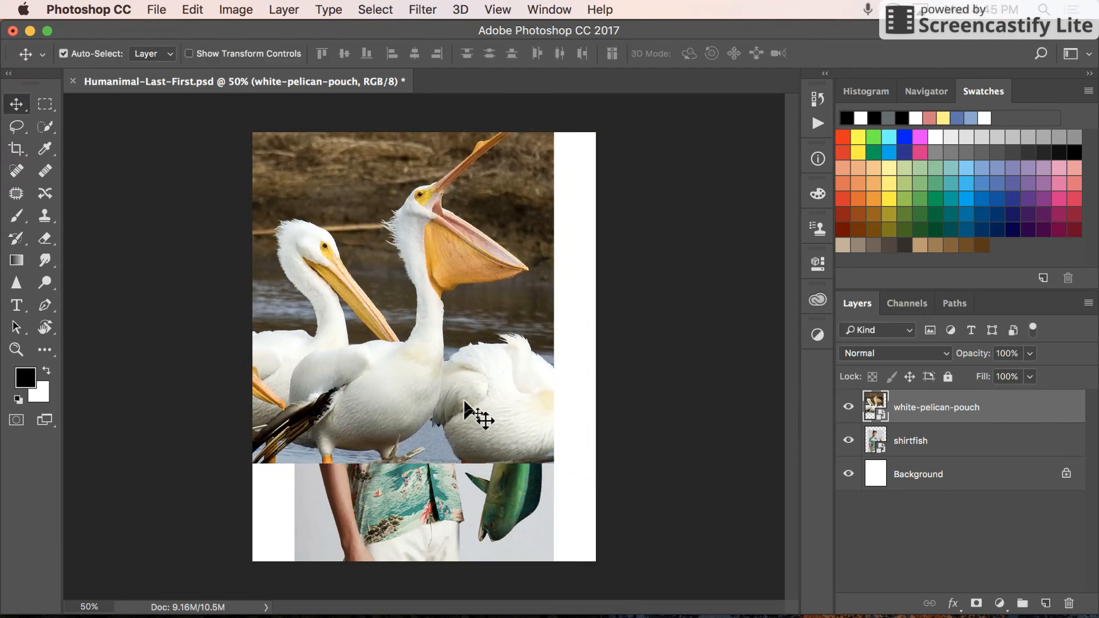